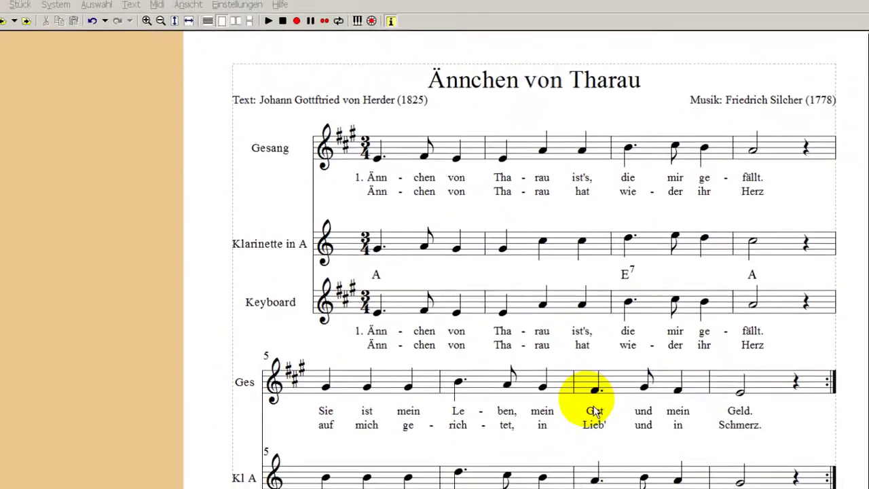
Duplicate the Klarinette in A staff twice with System duplizieren, giving three clarinet staves.
click(133, 105)
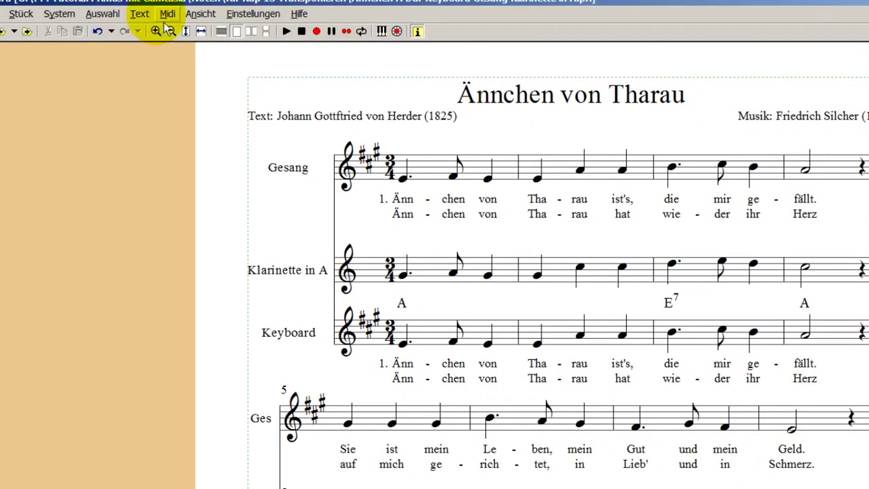
click(67, 22)
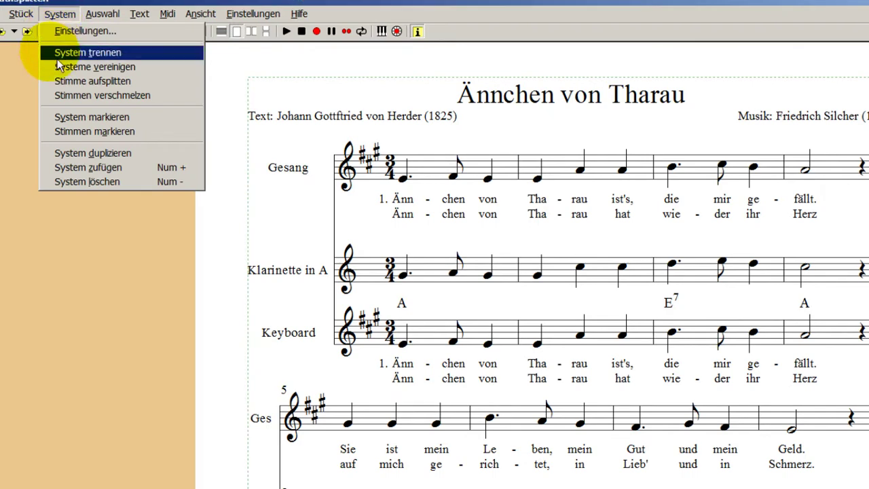
click(77, 160)
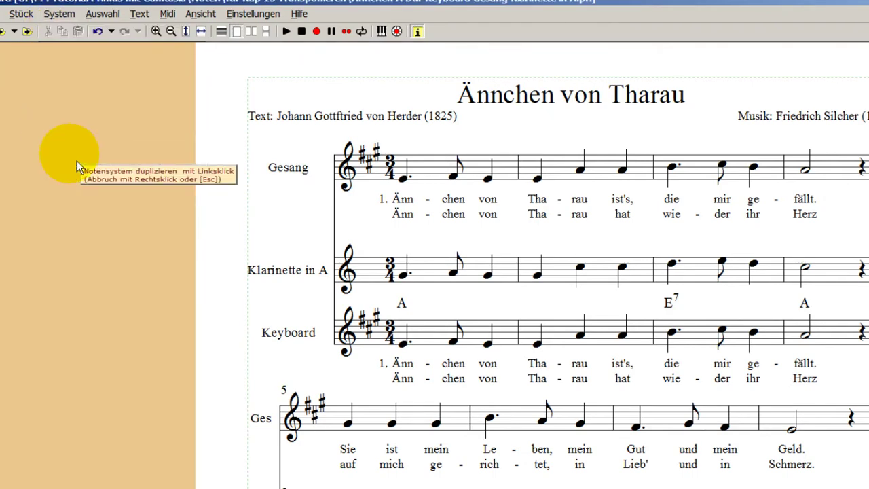
click(380, 285)
click(380, 285)
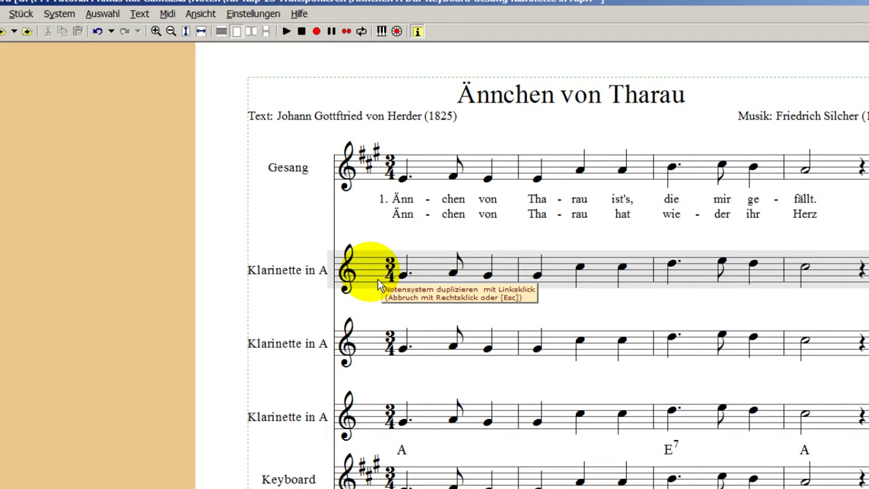
right_click(60, 179)
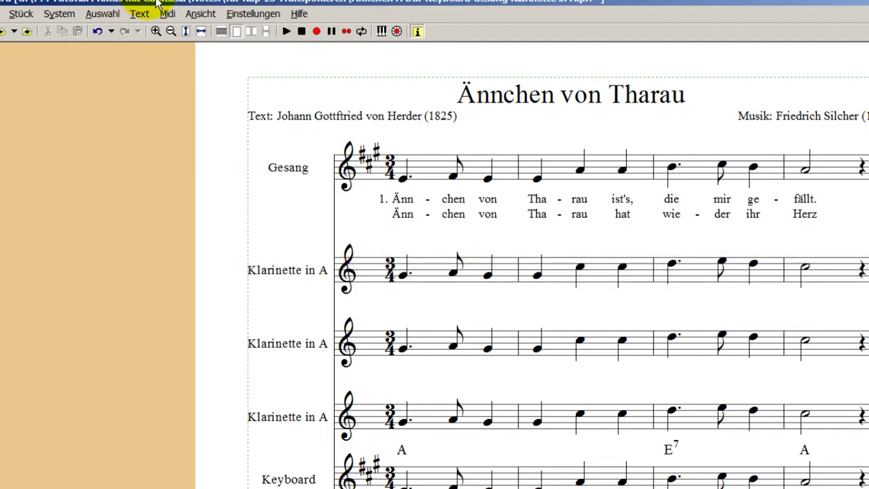
In the staff properties, change staff 2 from Klarinette in A to the Holzbläser Sopranblockflöte.
click(60, 14)
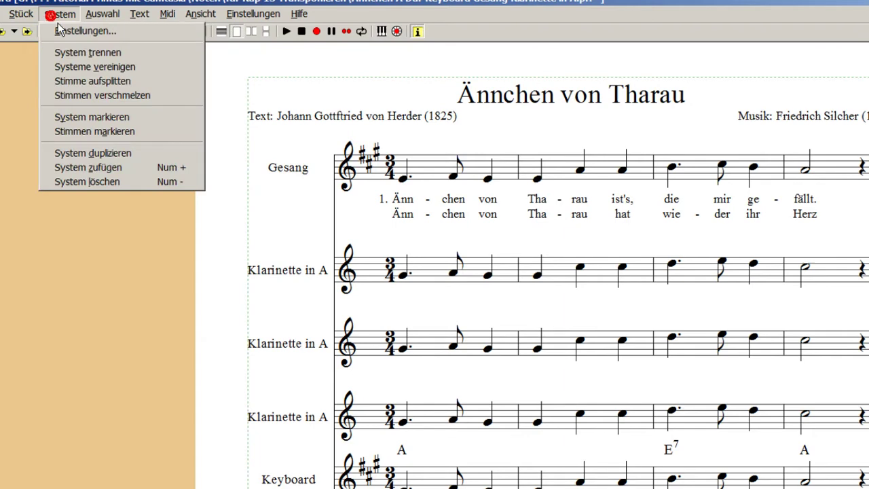
click(59, 31)
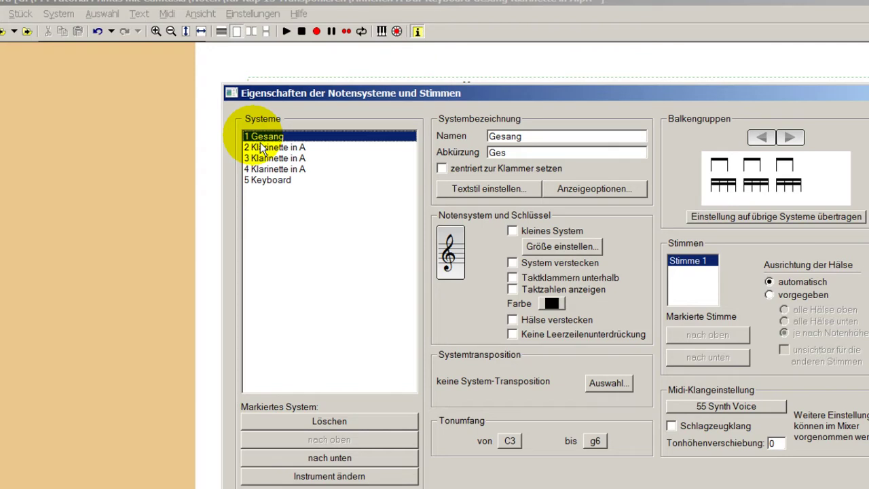
click(277, 148)
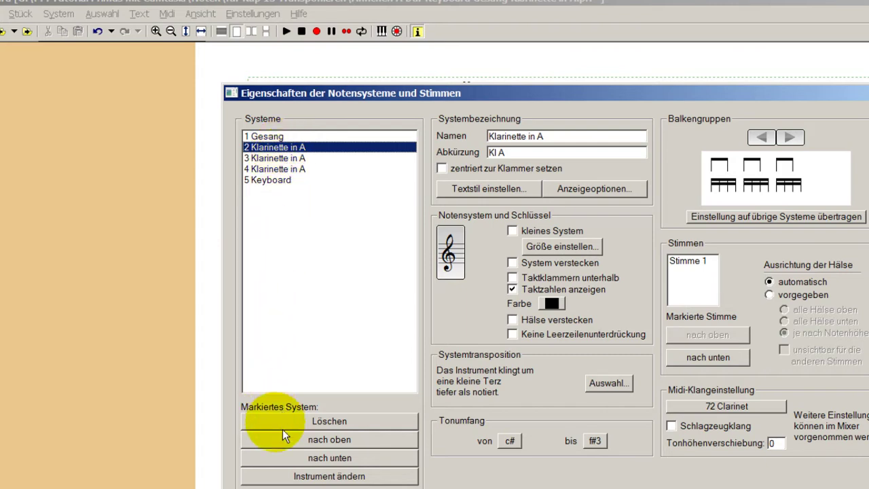
click(299, 476)
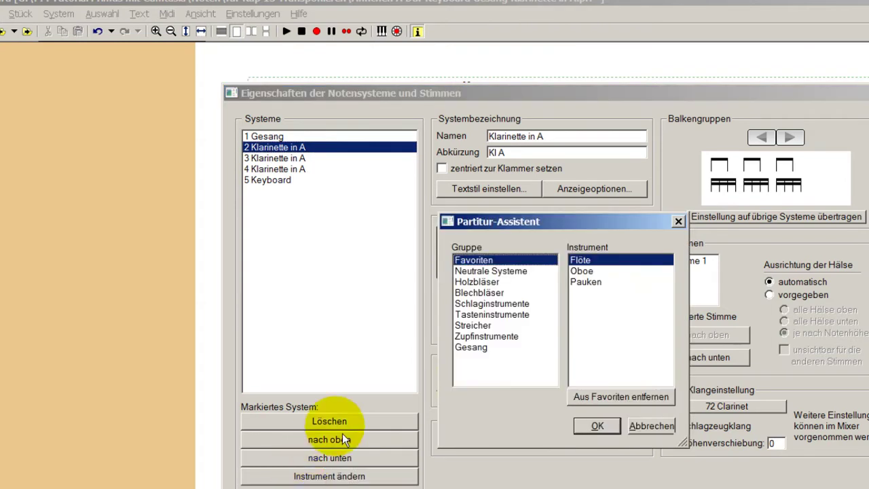
click(486, 285)
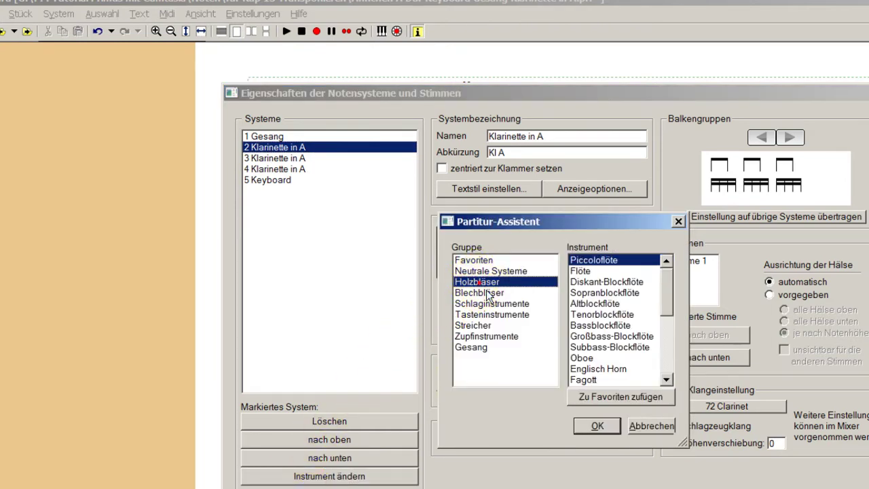
click(599, 293)
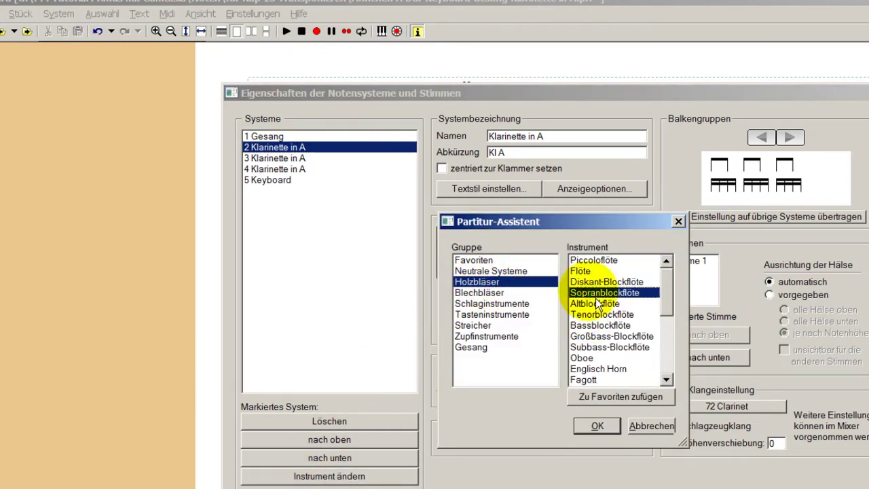
click(597, 429)
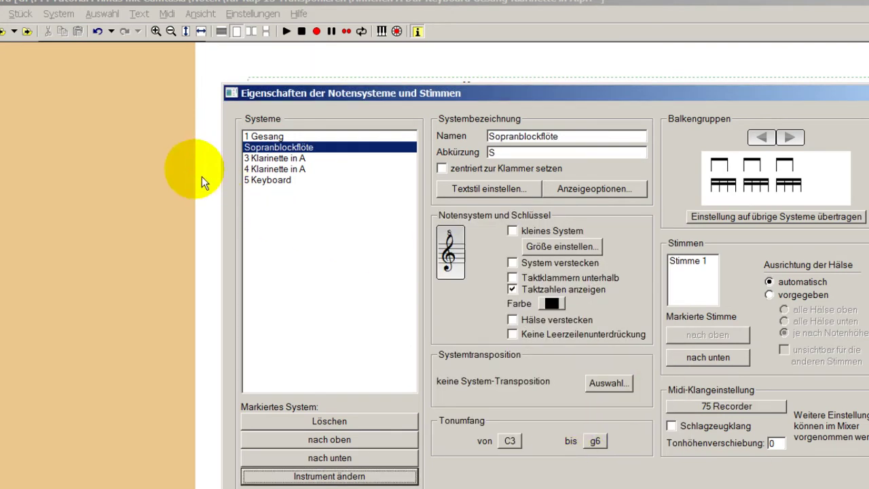
Make staff 4 a Holzbläser Klarinette in B and close the staff properties.
click(257, 163)
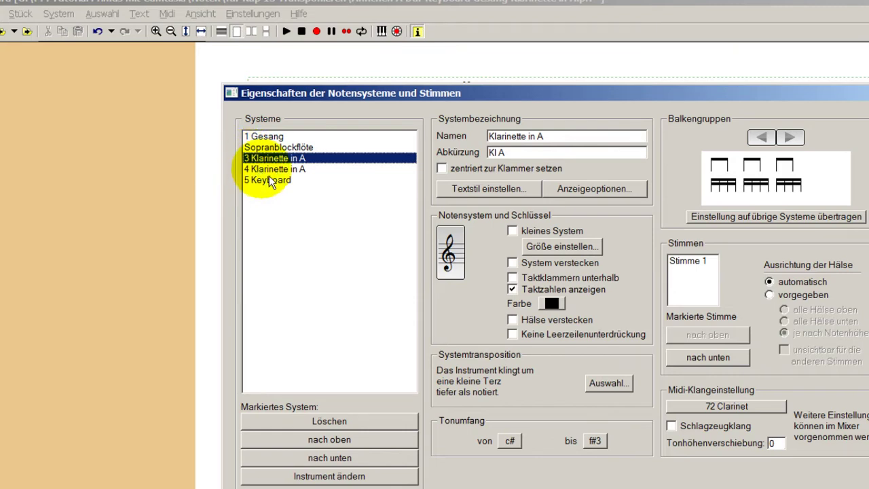
click(264, 169)
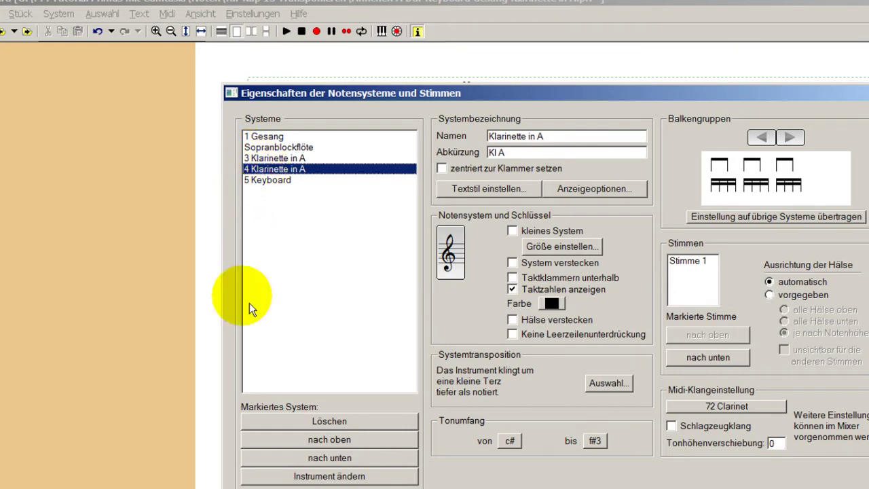
click(339, 476)
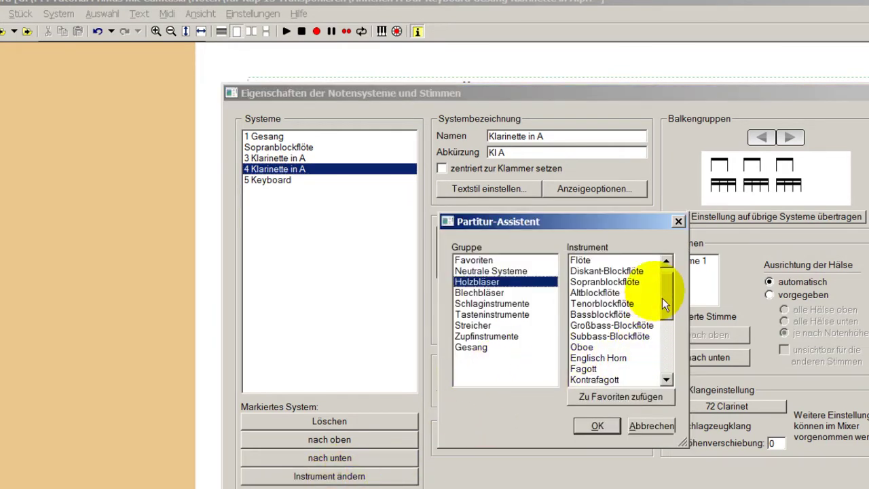
drag(672, 294, 673, 332)
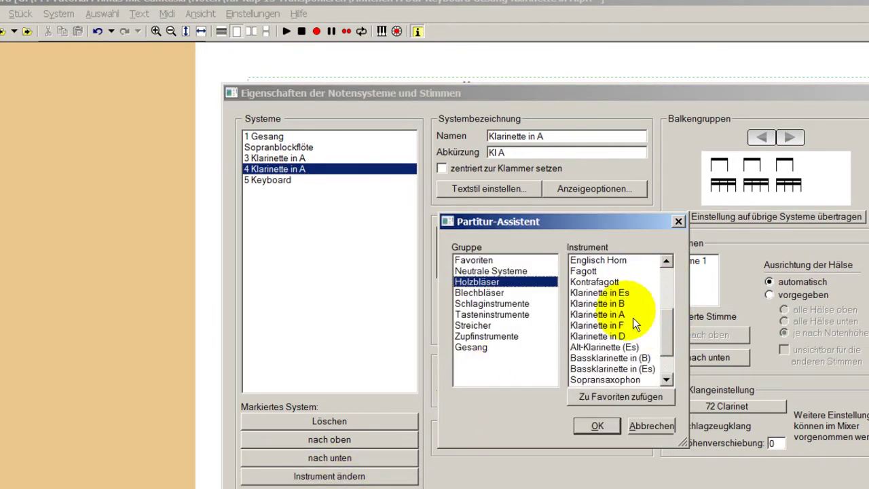
click(584, 304)
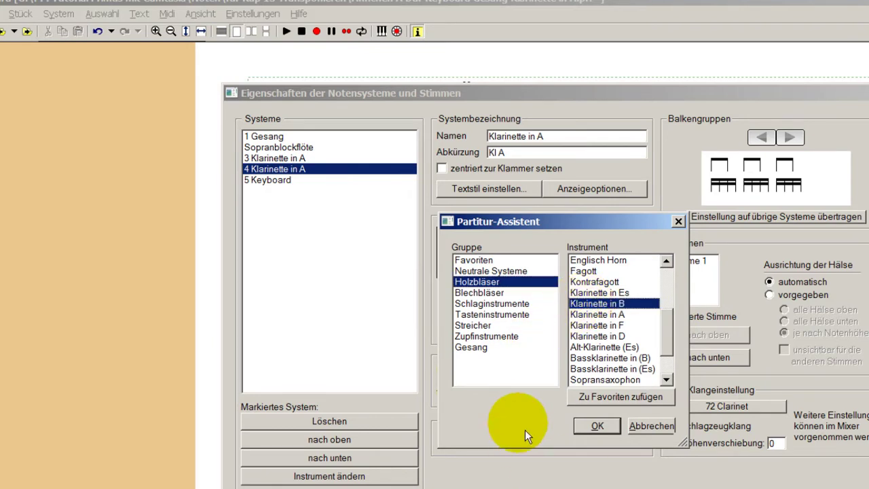
click(597, 428)
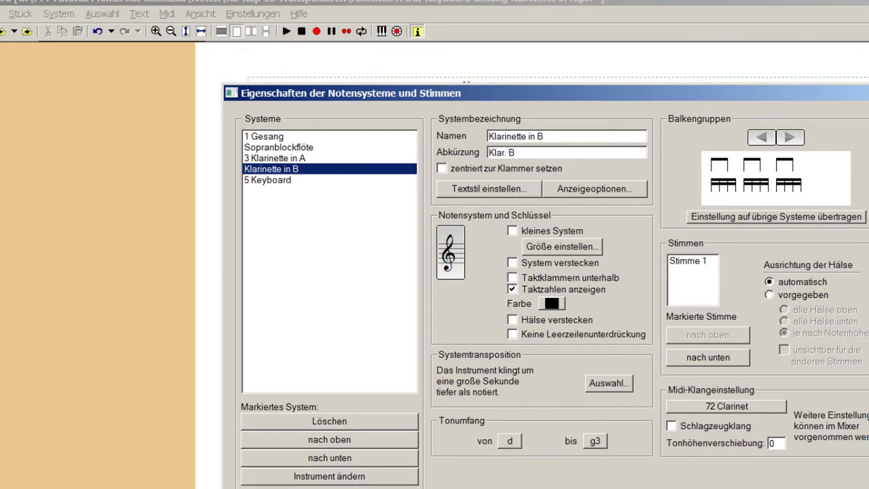
key(Return)
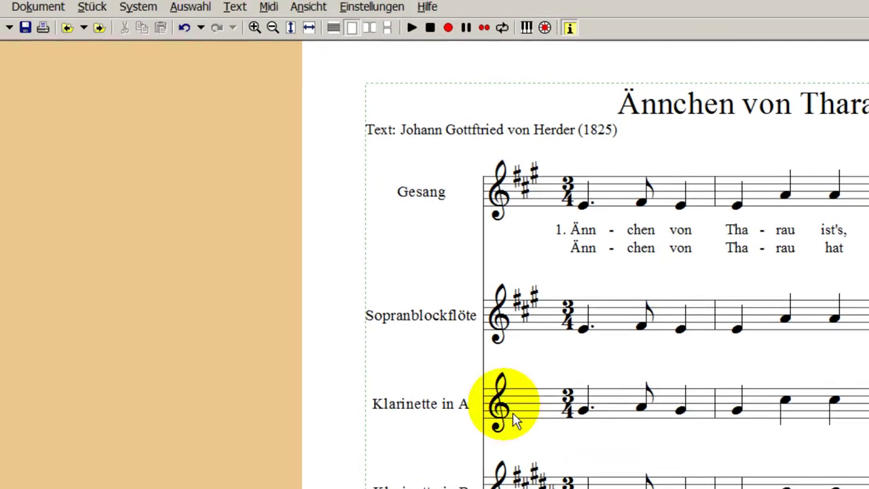
Transpose the whole score down a major second (−2) to G.
click(92, 8)
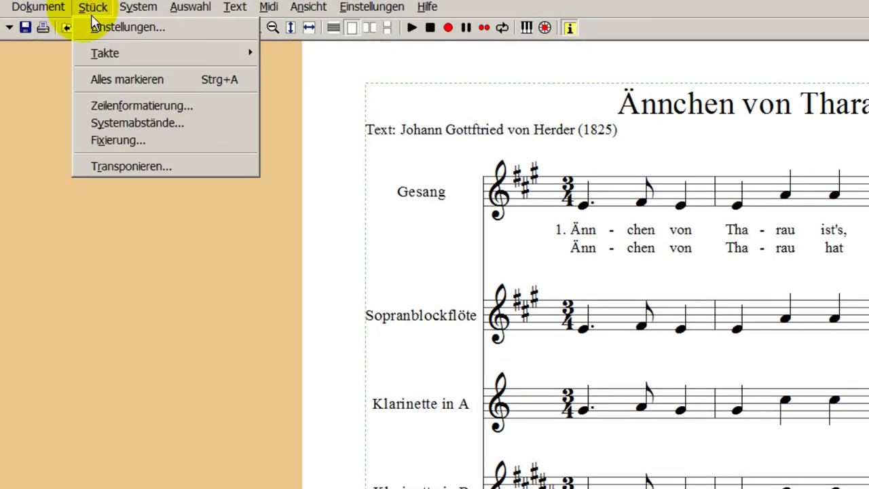
click(126, 168)
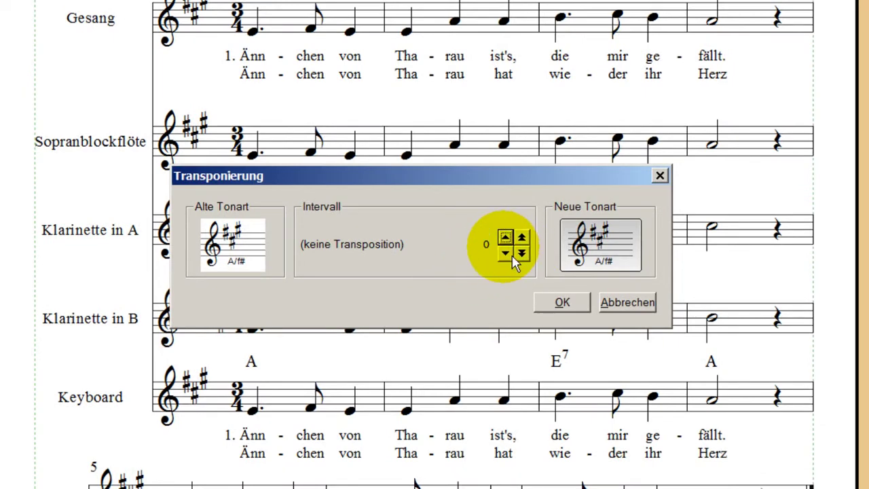
click(505, 253)
click(505, 253)
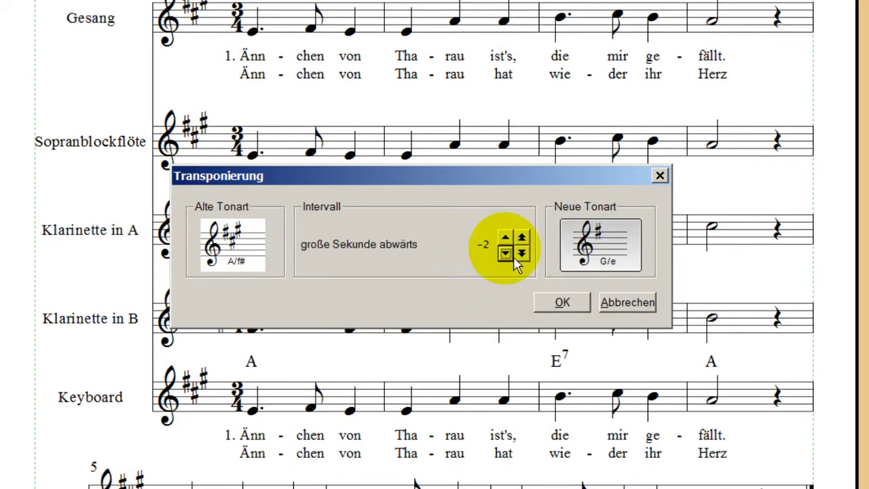
click(561, 302)
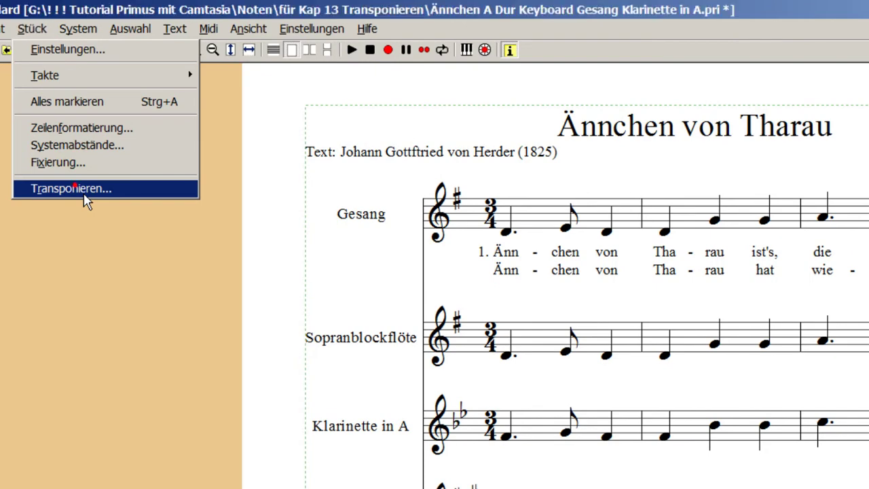
Transpose down another major second (−2) to F major, so chords read F and C7.
click(84, 195)
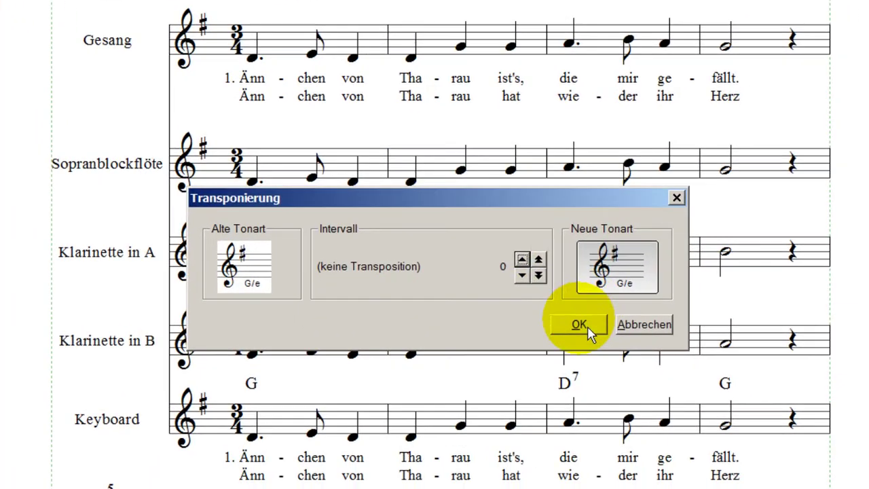
click(520, 274)
click(521, 275)
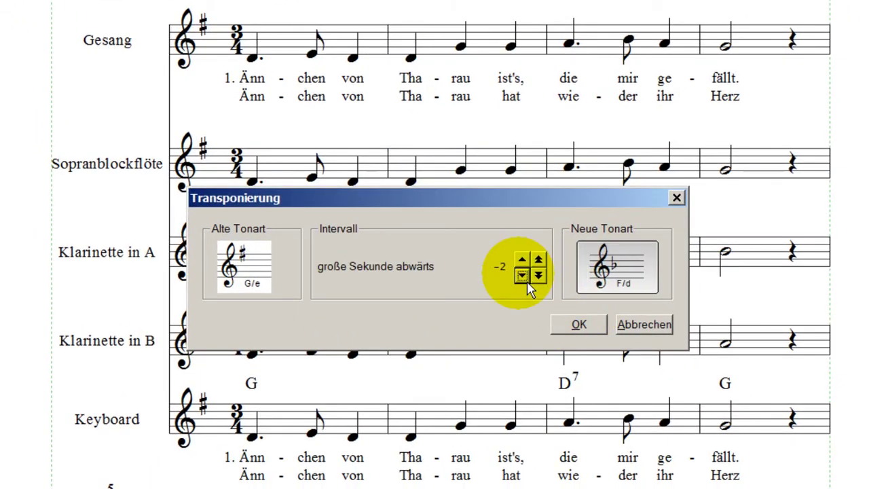
click(571, 333)
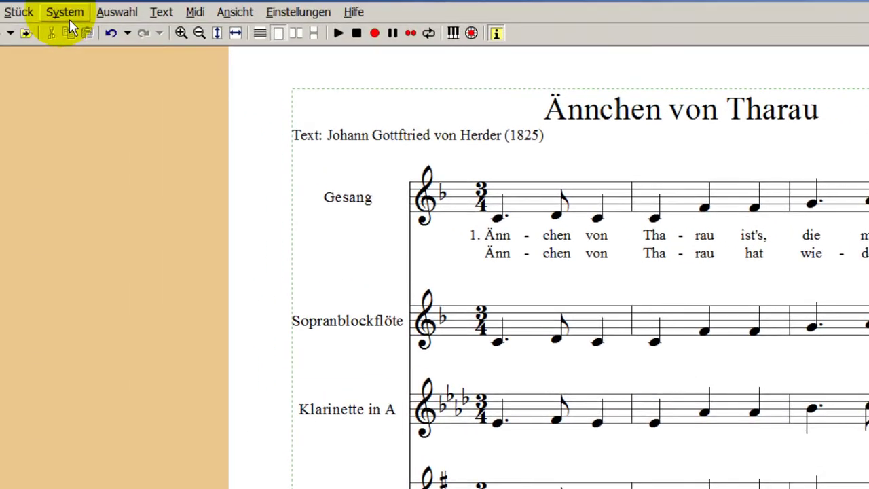
Delete staff 3, Klarinette in A, in the staff properties and confirm with OK.
click(68, 14)
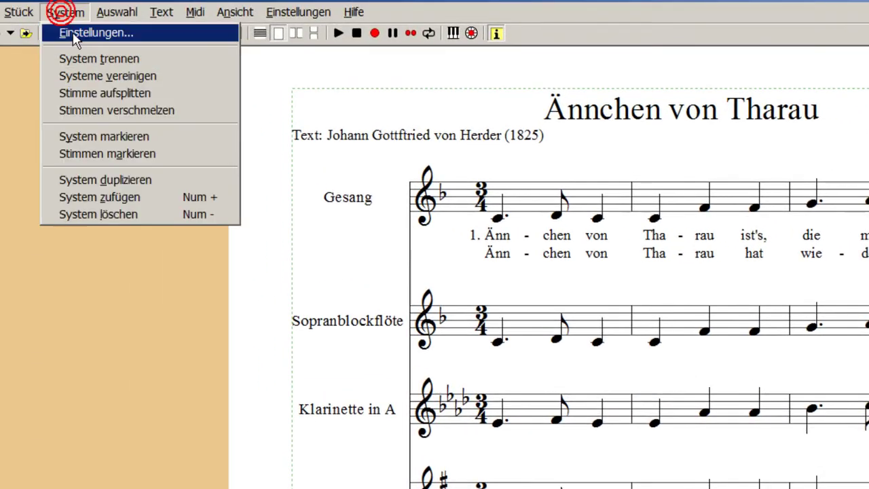
click(73, 33)
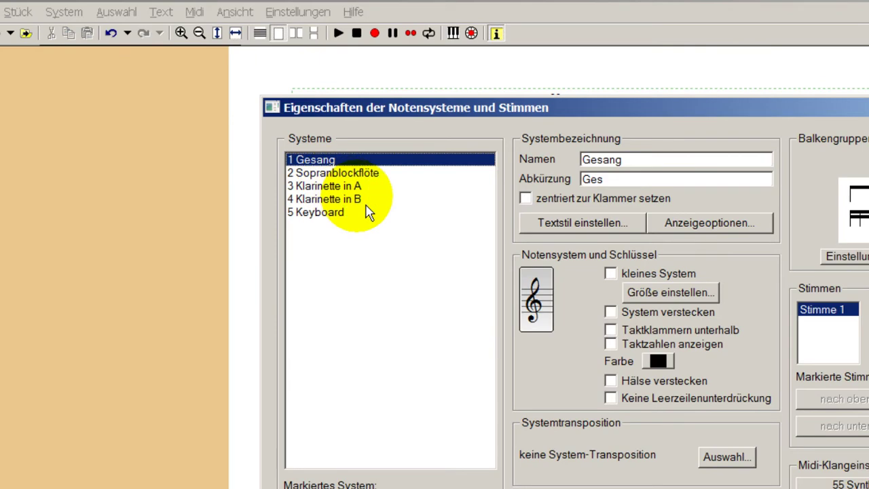
click(350, 186)
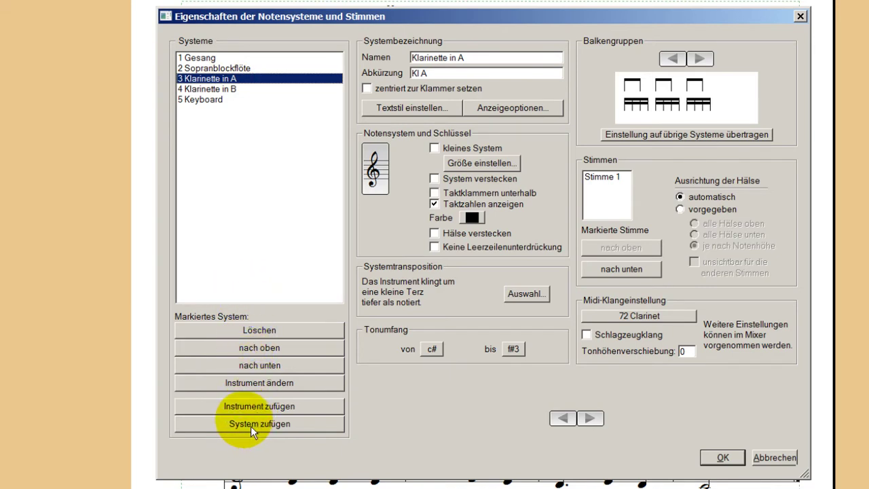
click(247, 336)
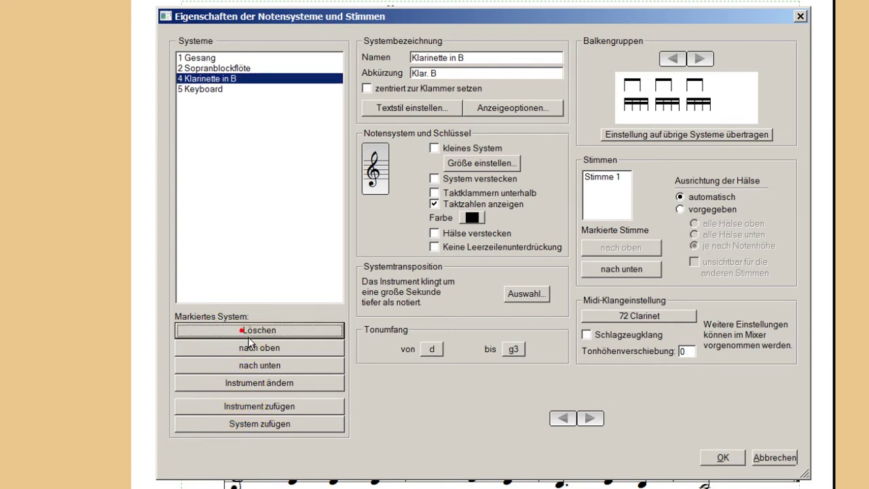
click(721, 459)
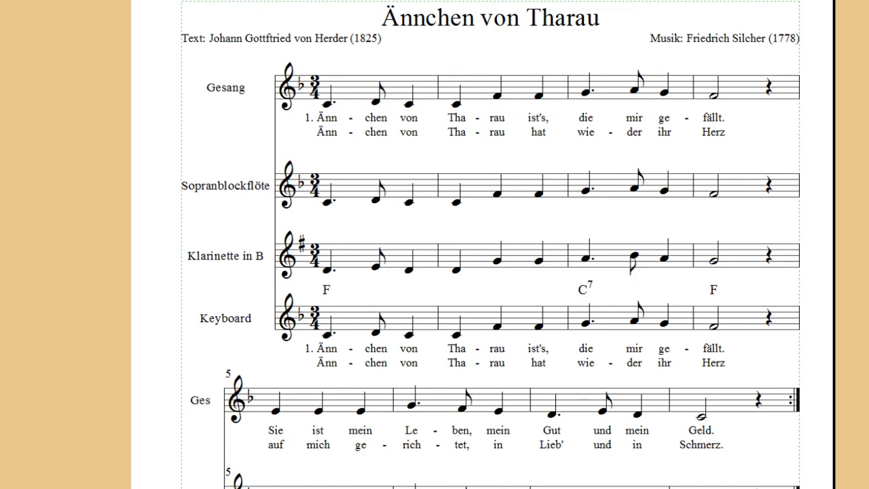
Select the Keyboard staff's whole voice using Stimmen markieren.
click(7, 0)
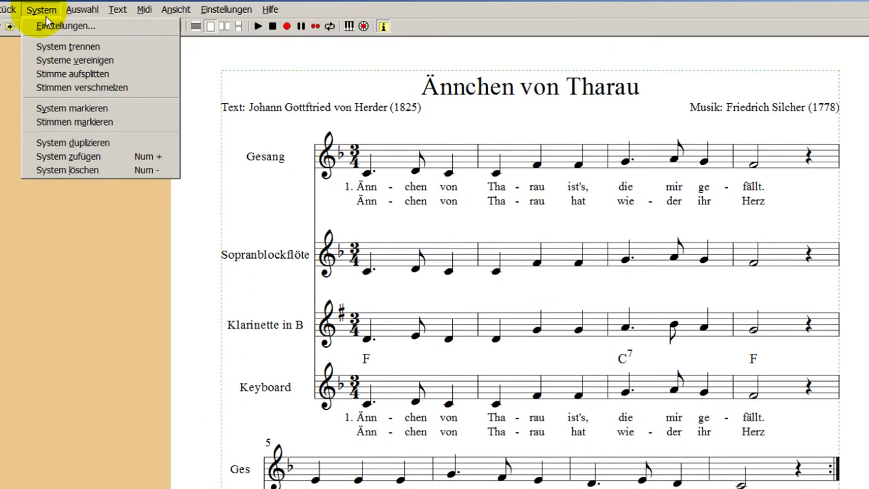
click(56, 123)
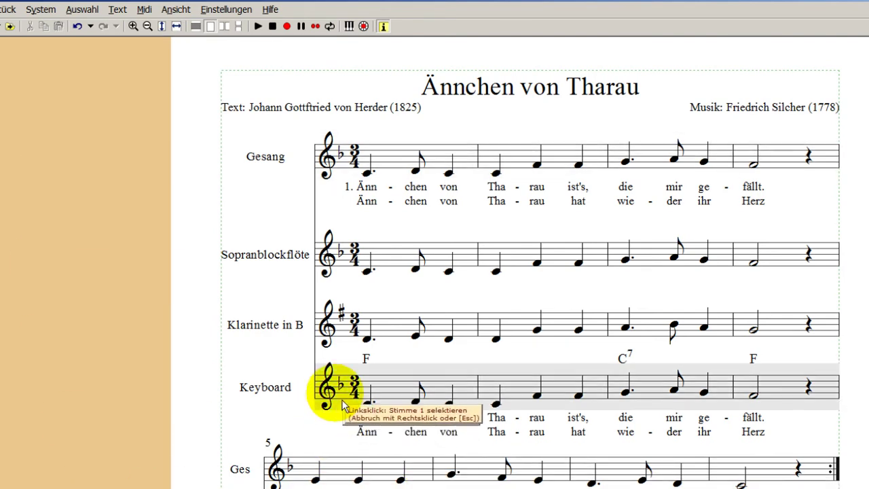
click(349, 406)
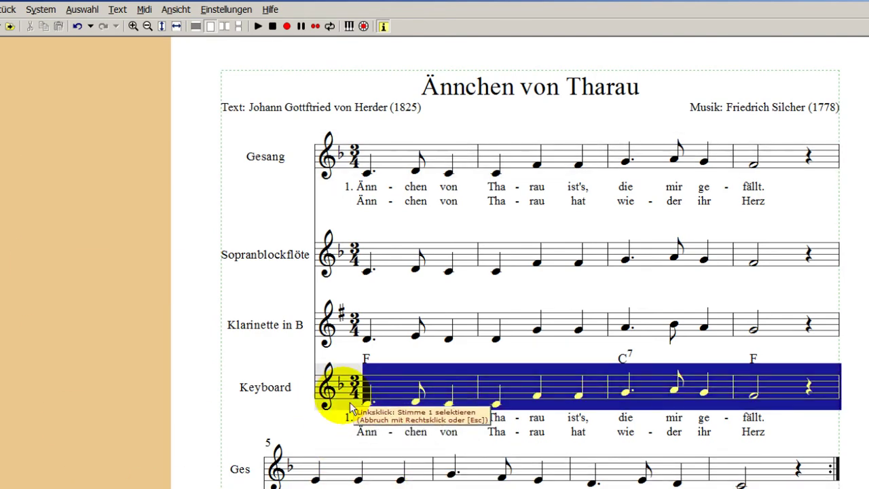
Convert the Keyboard chord symbols F, C7, F into chord diagrams (Akkordsymbole in Griffbilder umwandeln).
click(76, 9)
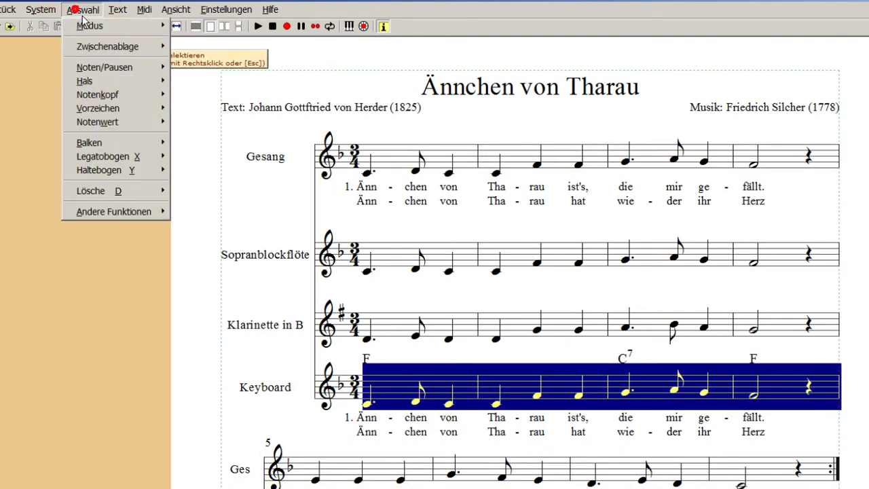
click(6, 87)
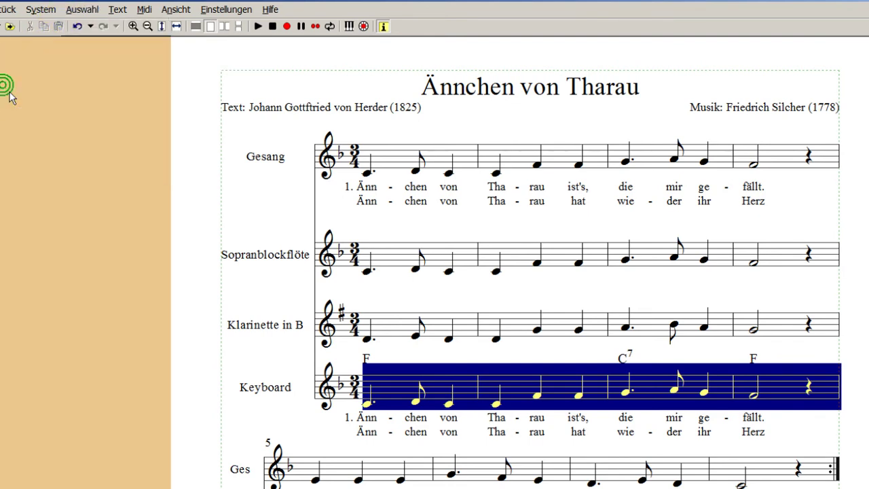
click(82, 10)
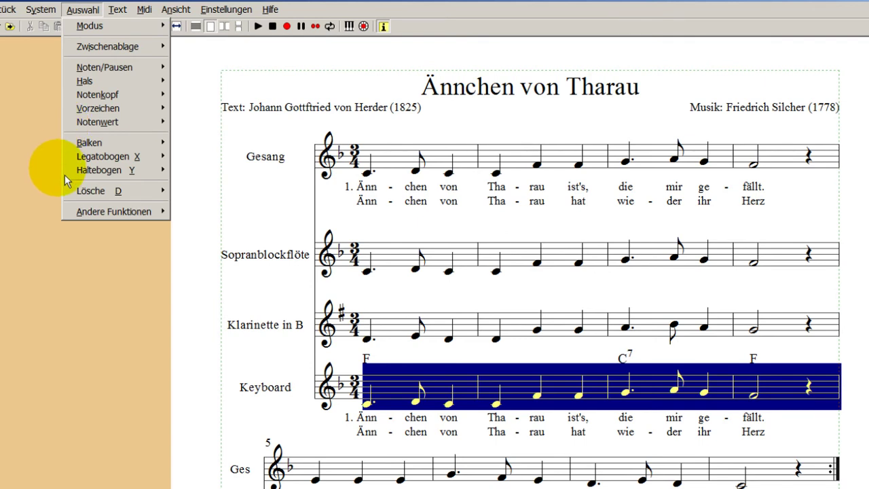
mouse_move(88, 213)
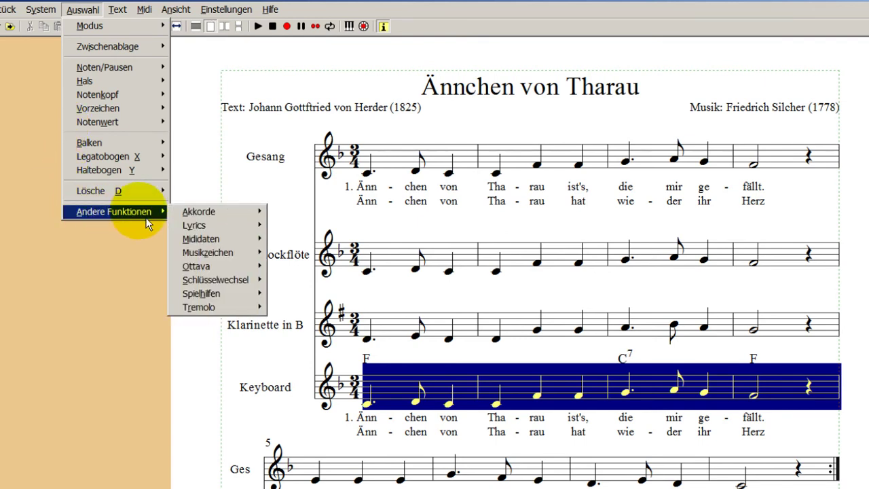
mouse_move(199, 219)
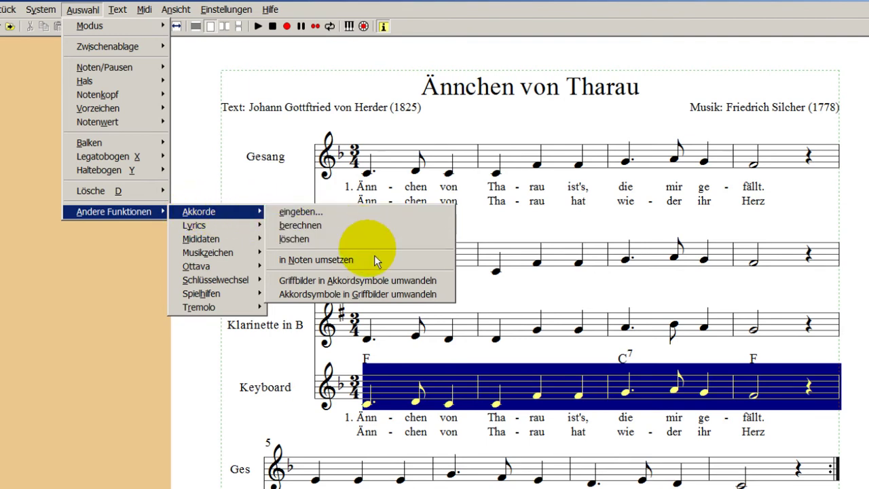
click(376, 296)
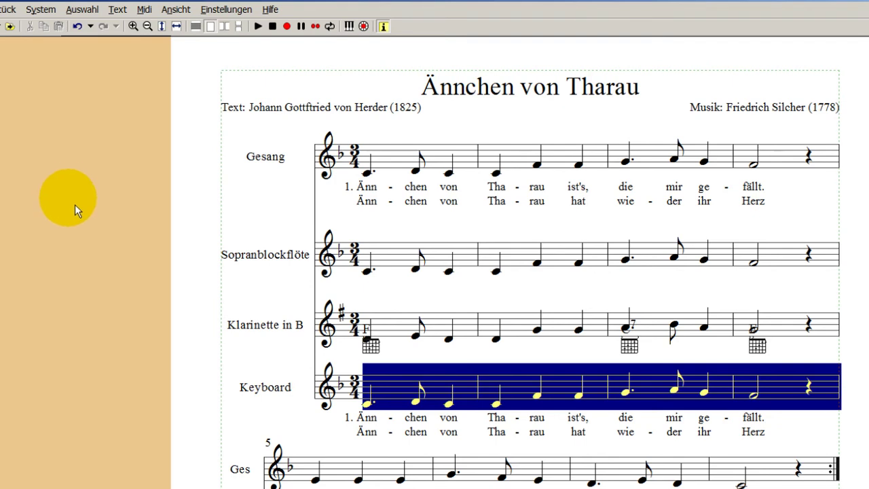
Deselect, enlarge the space above the Keyboard staff, and apply that spacing throughout the score.
key(Escape)
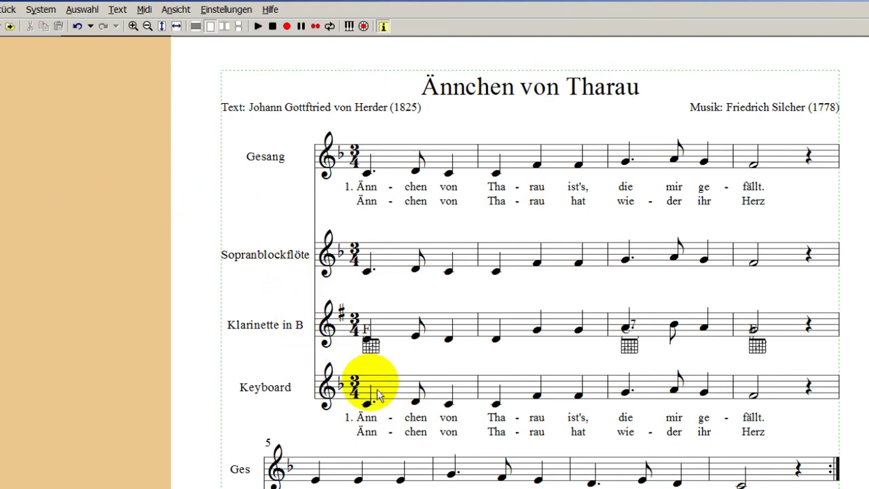
drag(376, 392, 394, 431)
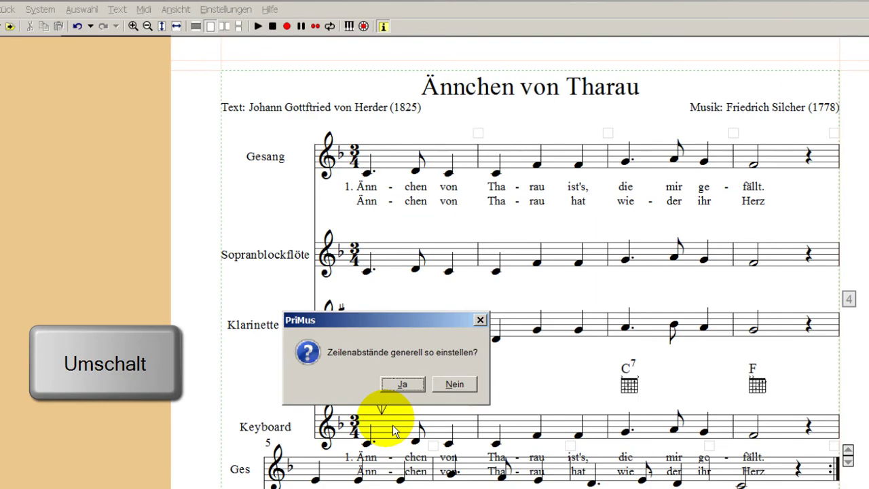
click(394, 385)
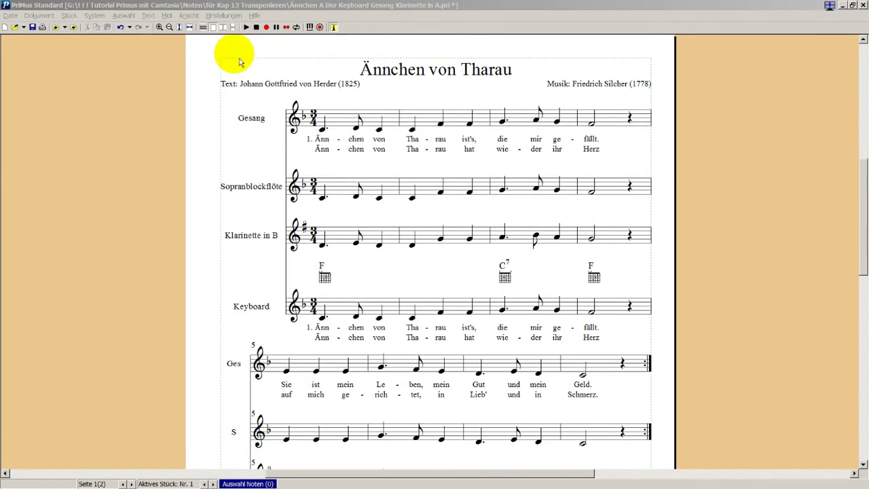
Open Eigenschaften der Notensysteme und Stimmen via System > Einstellungen...
click(156, 77)
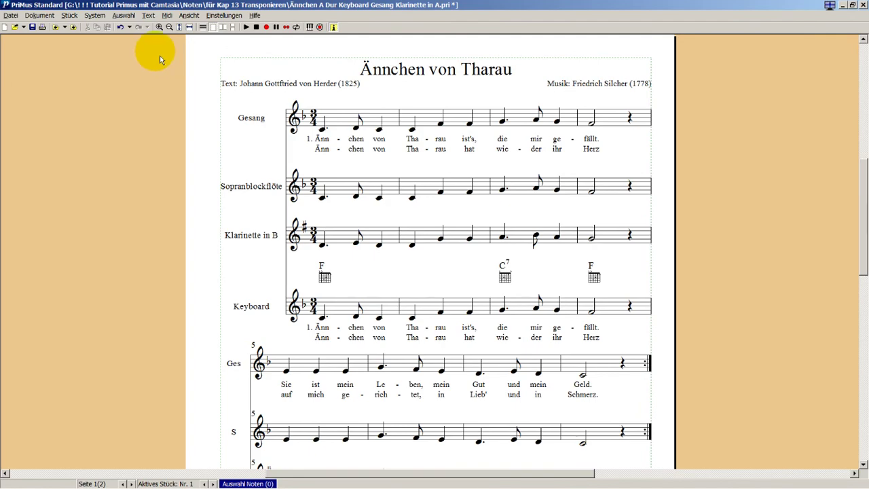
click(99, 15)
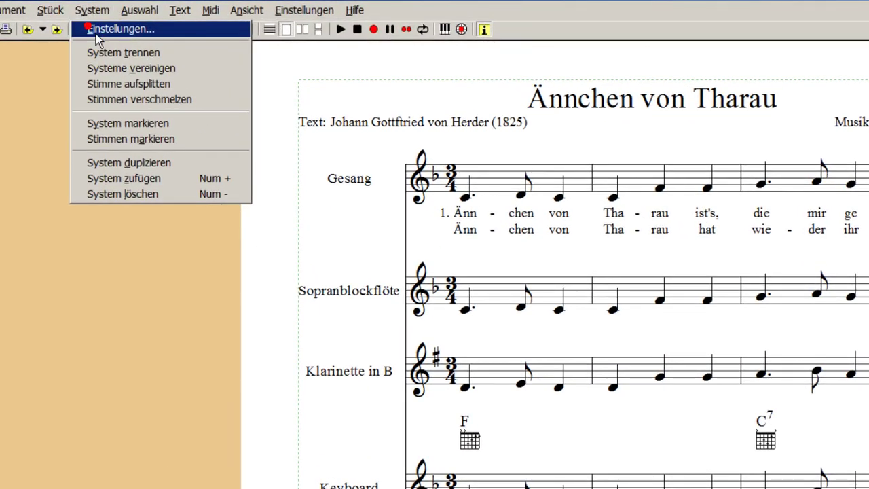
click(97, 29)
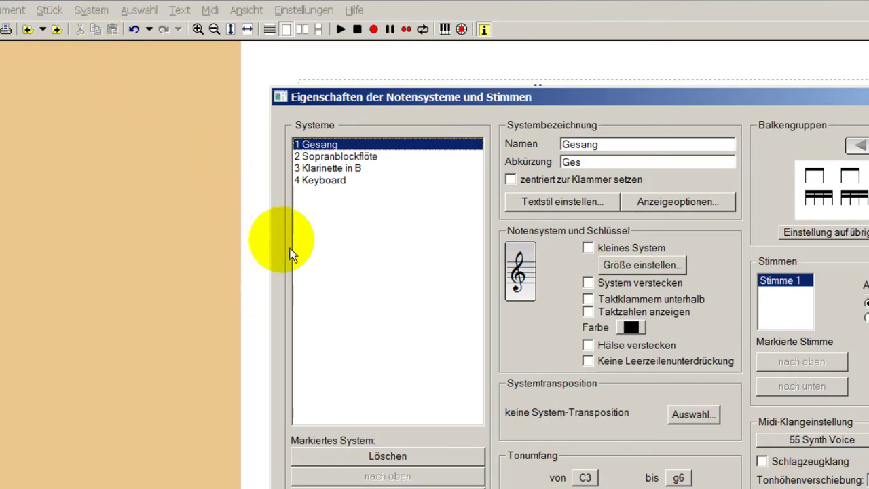